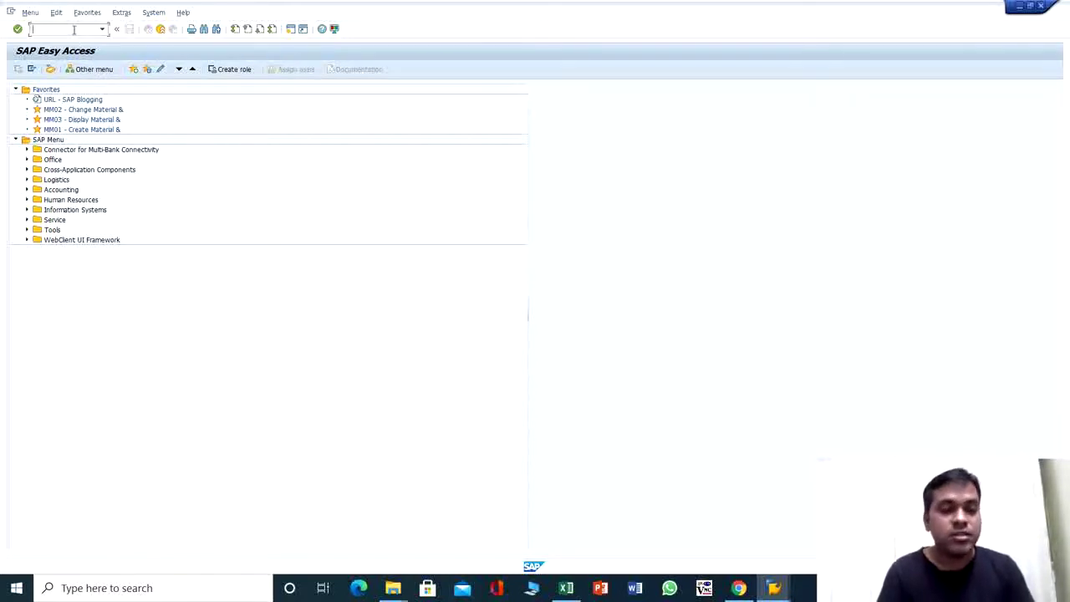
Enter the transaction code /nmb51 in the command field
{"action": "type", "text": "mb51"}
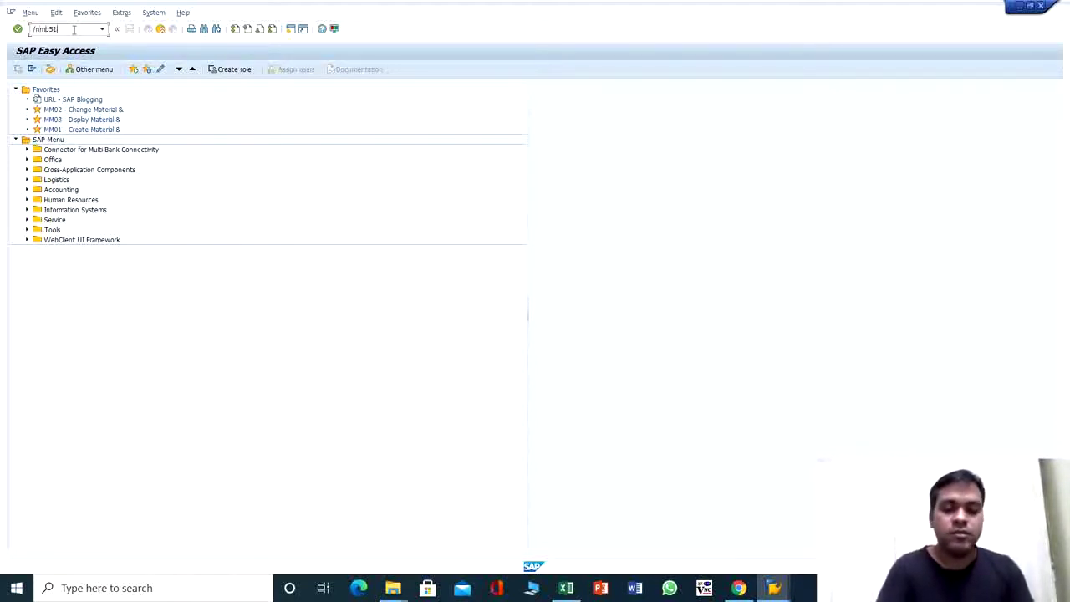
Launch MB51 and clear the default plant 1001 from the Plant field
{"action": "key", "text": "Return"}
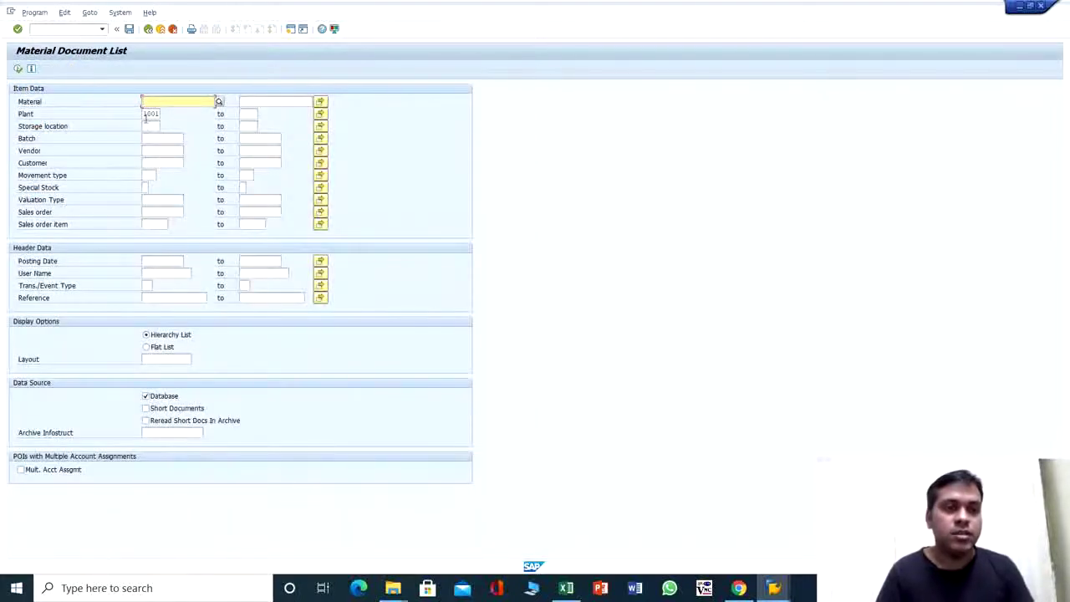
{"action": "left_click", "coordinate": [147, 114]}
{"action": "double_click", "coordinate": [155, 114]}
{"action": "key", "text": "Delete"}
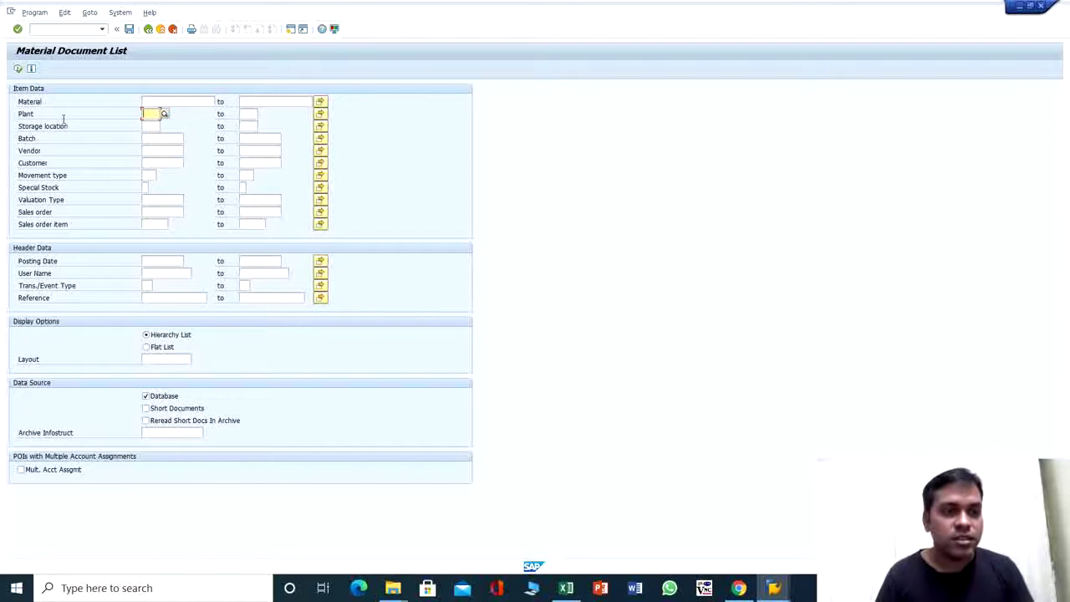
{"action": "left_click", "coordinate": [21, 114]}
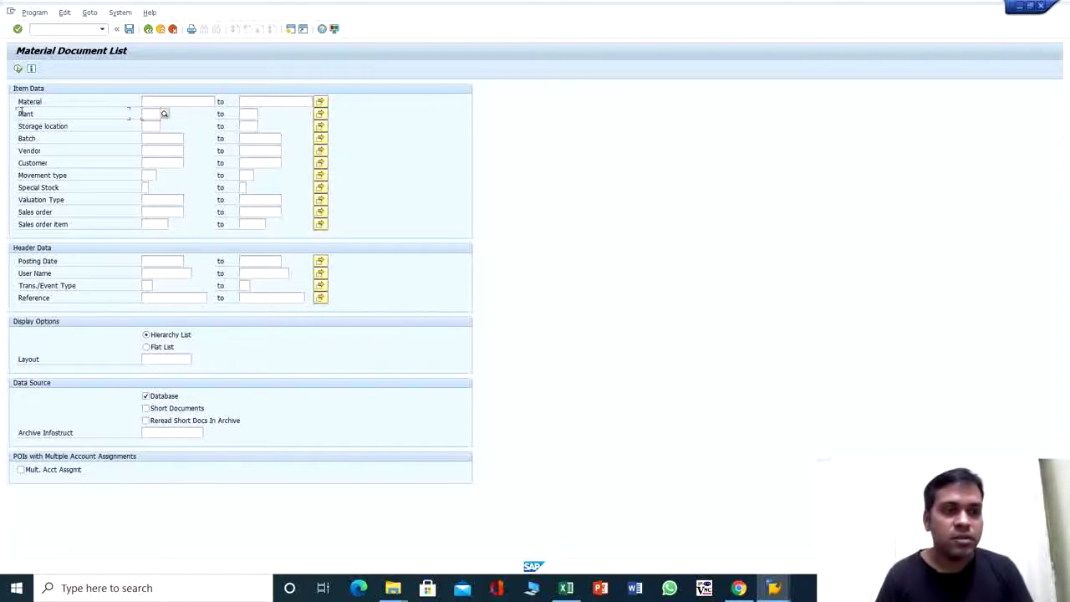
{"action": "left_click", "coordinate": [38, 114]}
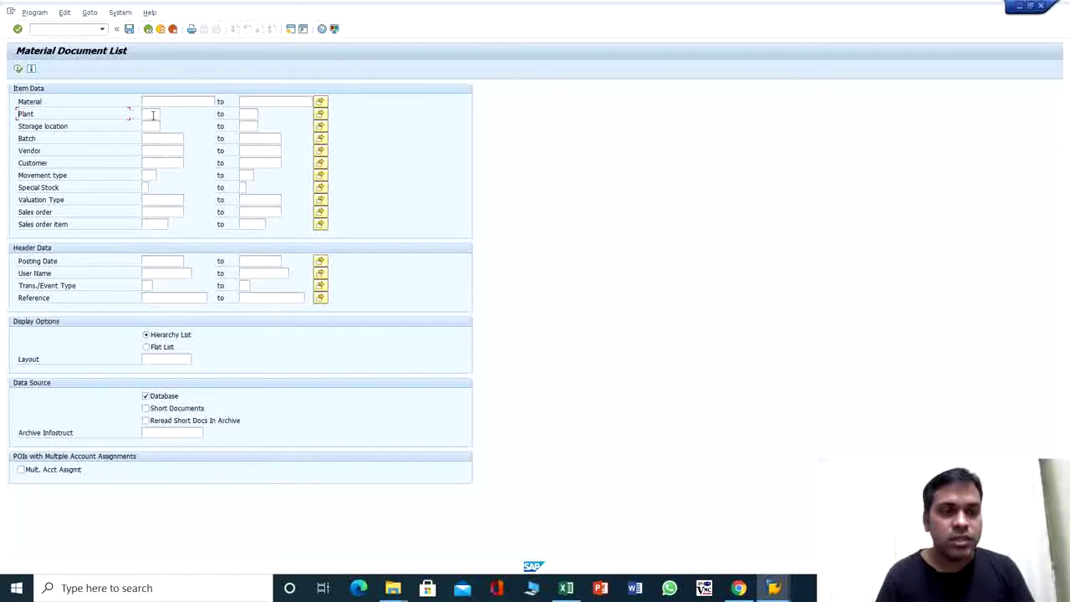
{"action": "left_click", "coordinate": [153, 115]}
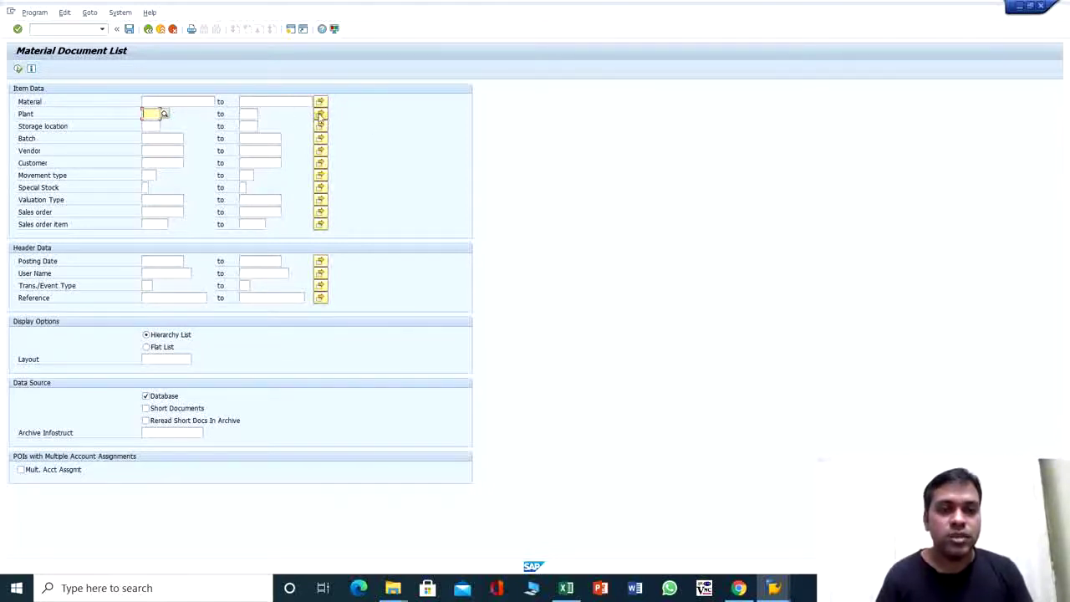
Add plant 1001 as an included single value via Plant Multiple Selection
{"action": "left_click", "coordinate": [321, 114]}
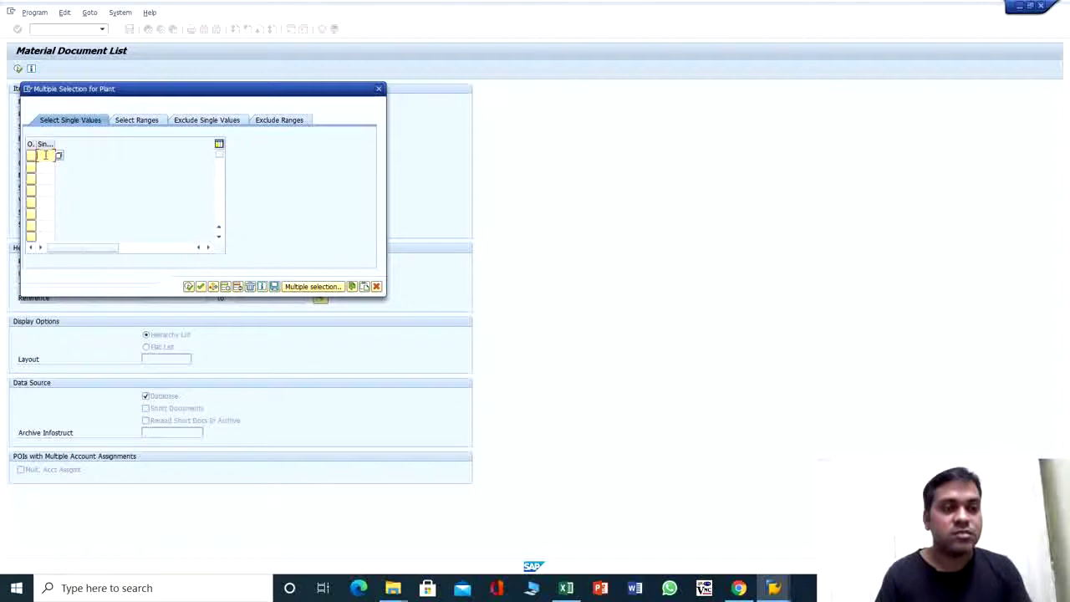
{"action": "type", "text": "1001"}
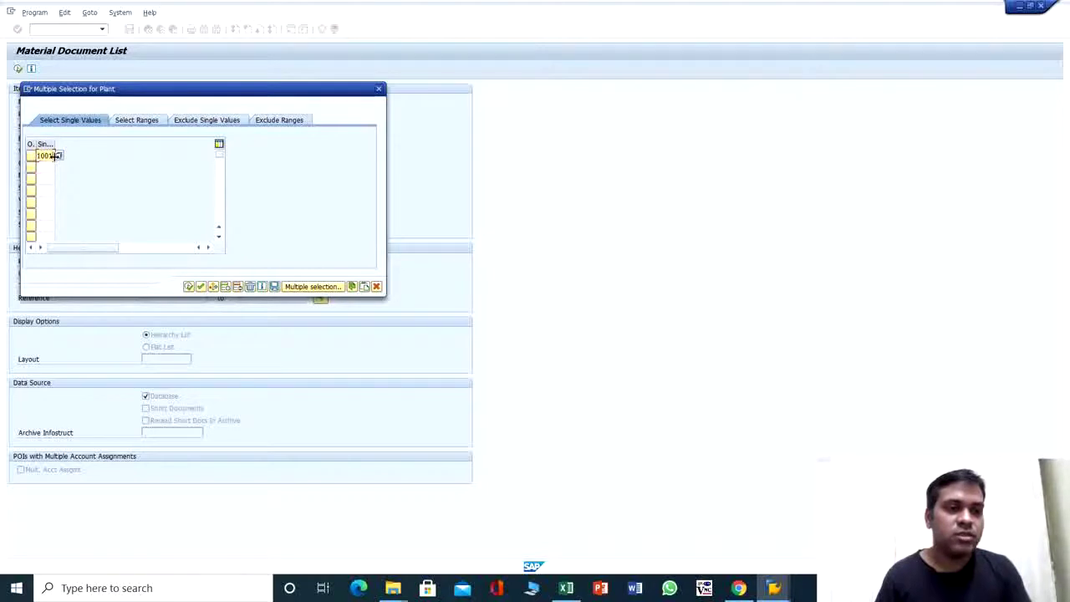
{"action": "left_click", "coordinate": [189, 287]}
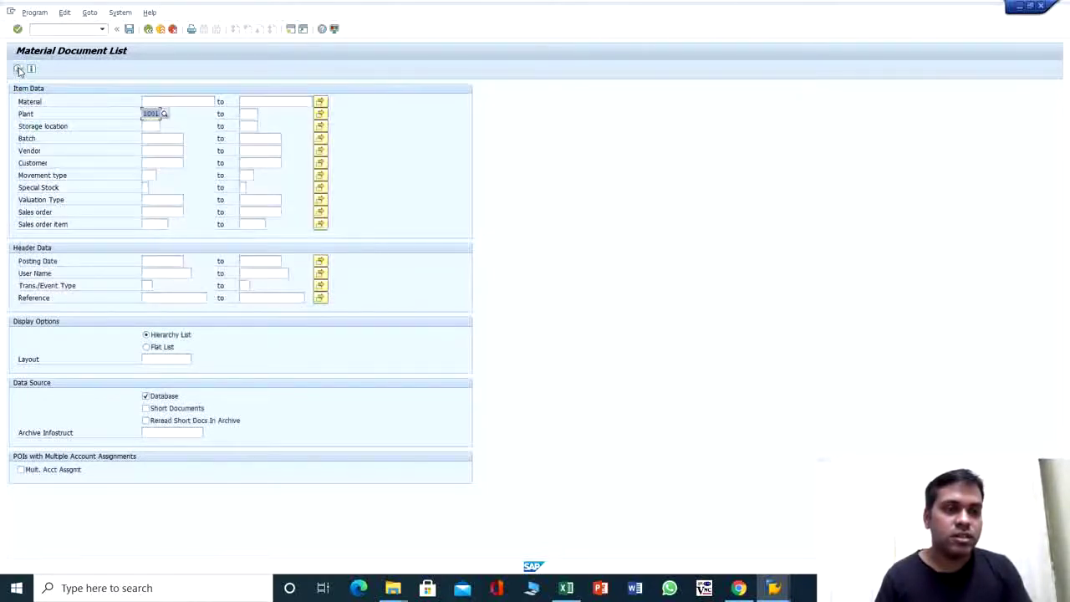
{"action": "left_click", "coordinate": [19, 70]}
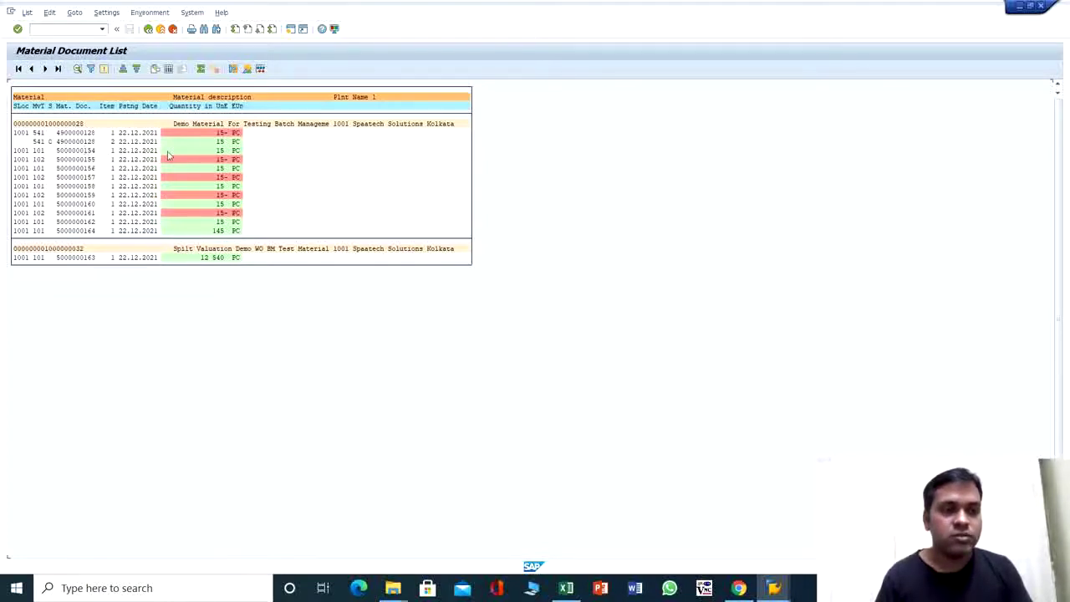
{"action": "left_click", "coordinate": [149, 31]}
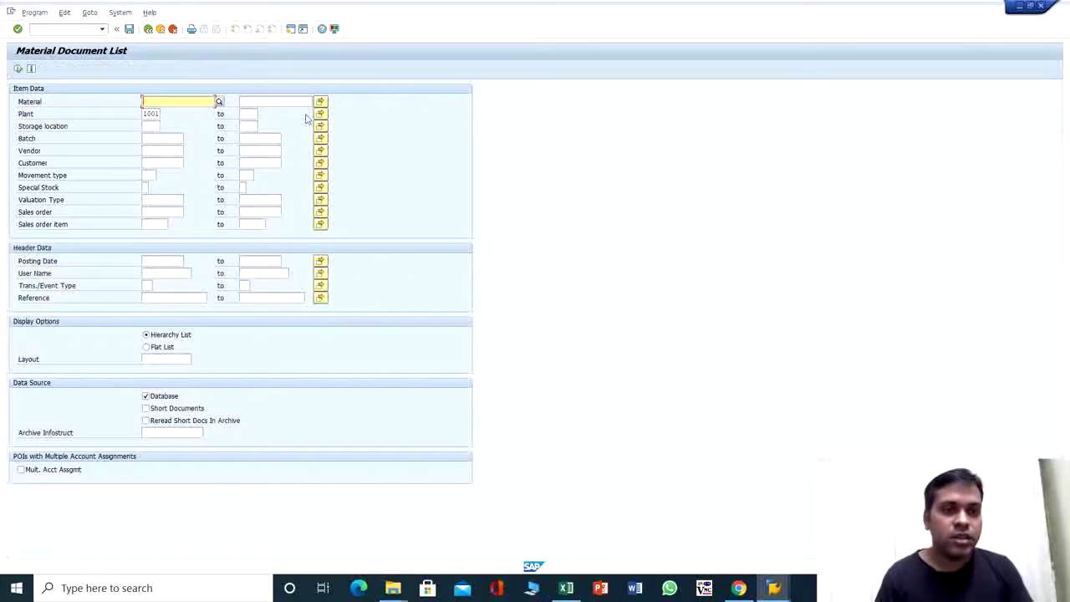
Move plant 1001 from included to excluded single values in Plant Multiple Selection
{"action": "left_click", "coordinate": [320, 116]}
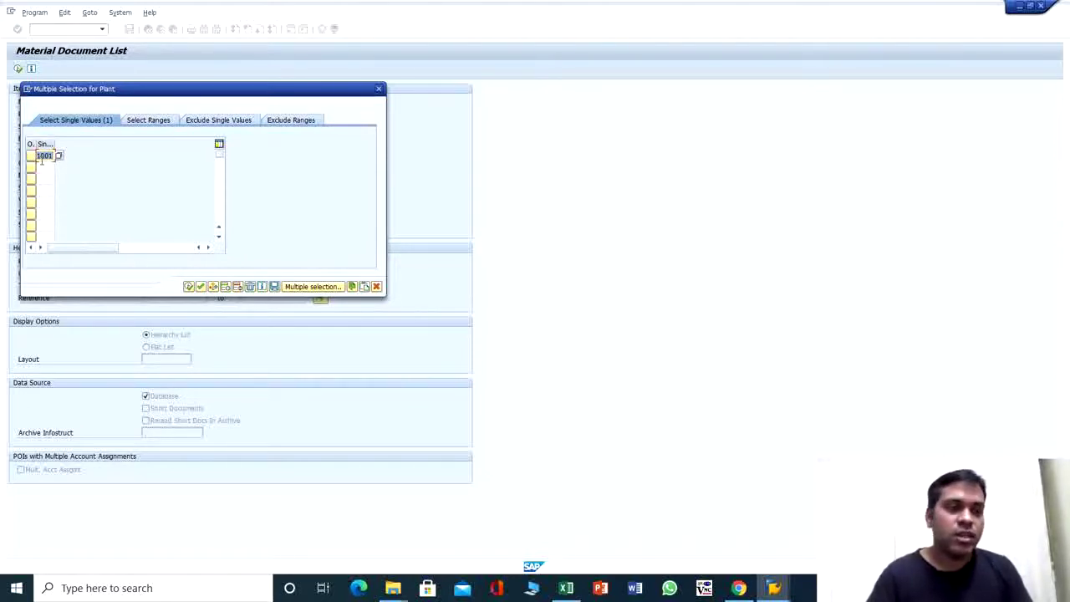
{"action": "key", "text": "Delete"}
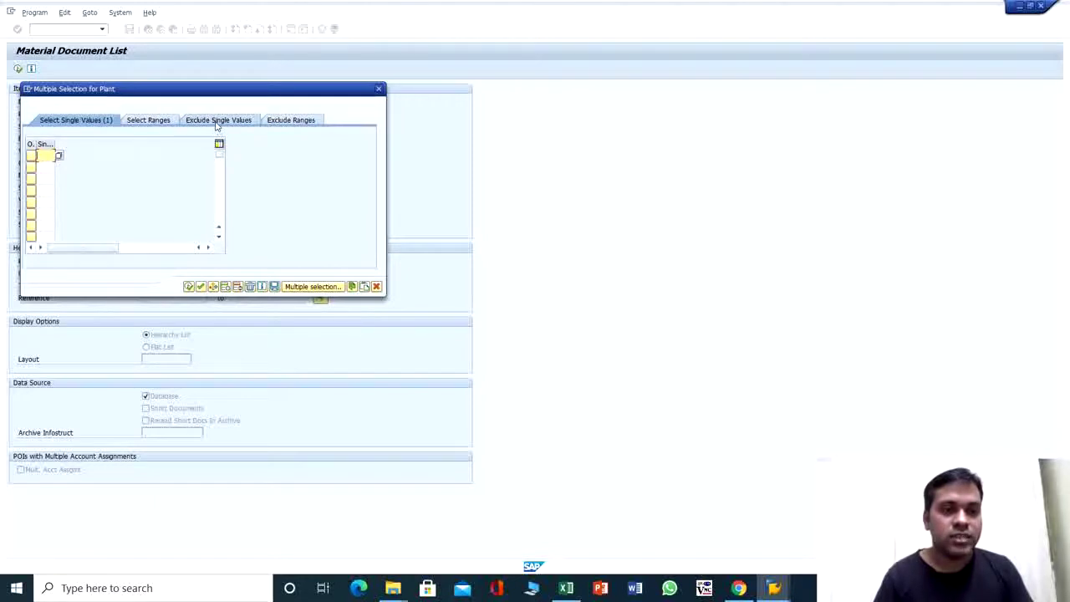
{"action": "left_click", "coordinate": [215, 122]}
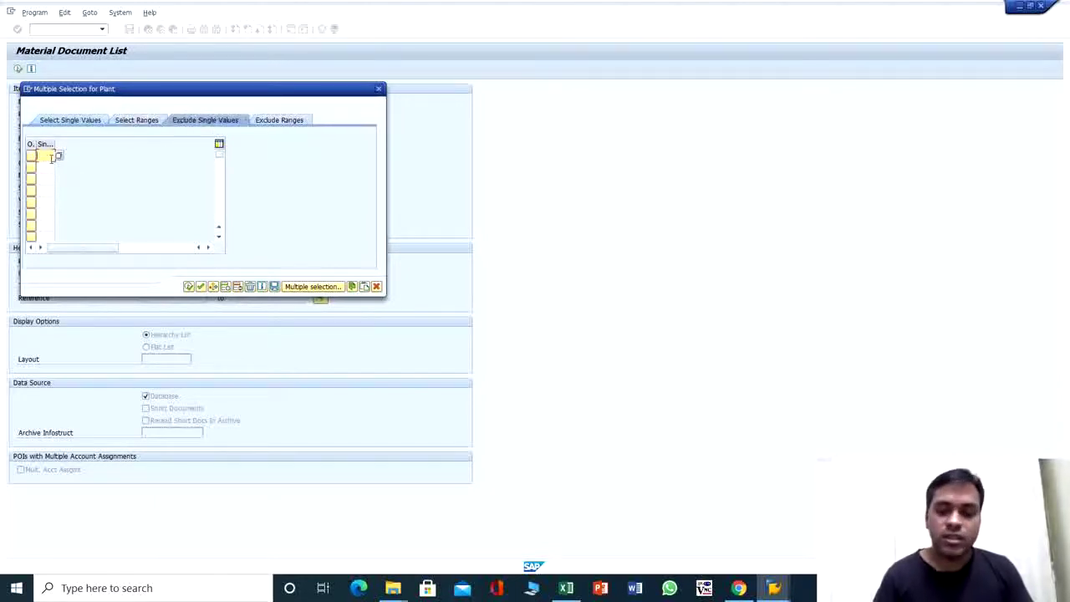
{"action": "type", "text": "100"}
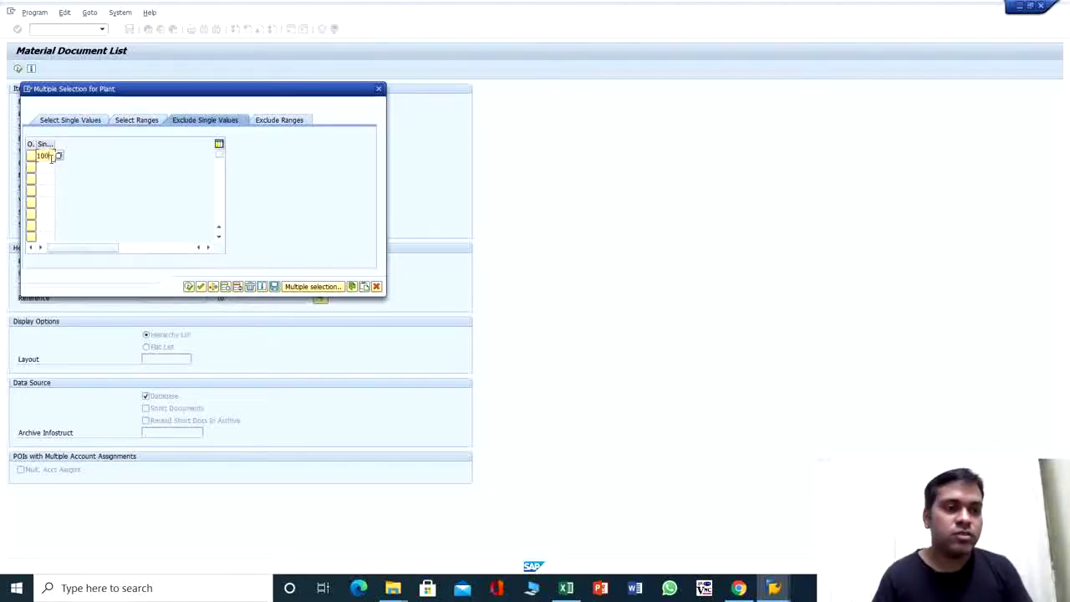
{"action": "type", "text": "1"}
{"action": "left_click", "coordinate": [189, 287]}
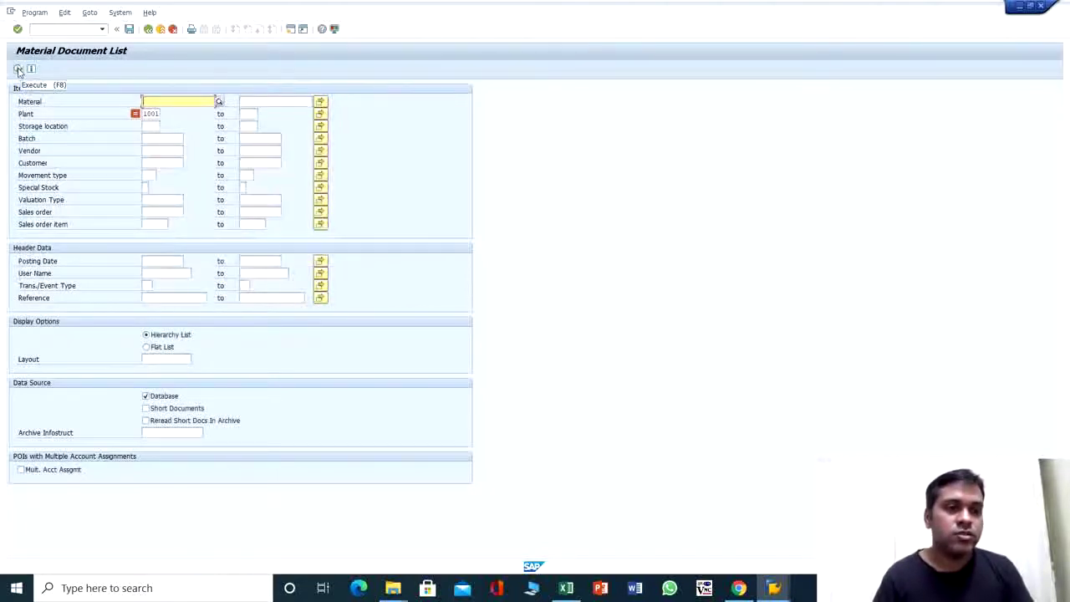
Execute the Material Document List excluding plant 1001, then return to the selection screen
{"action": "left_click", "coordinate": [18, 70]}
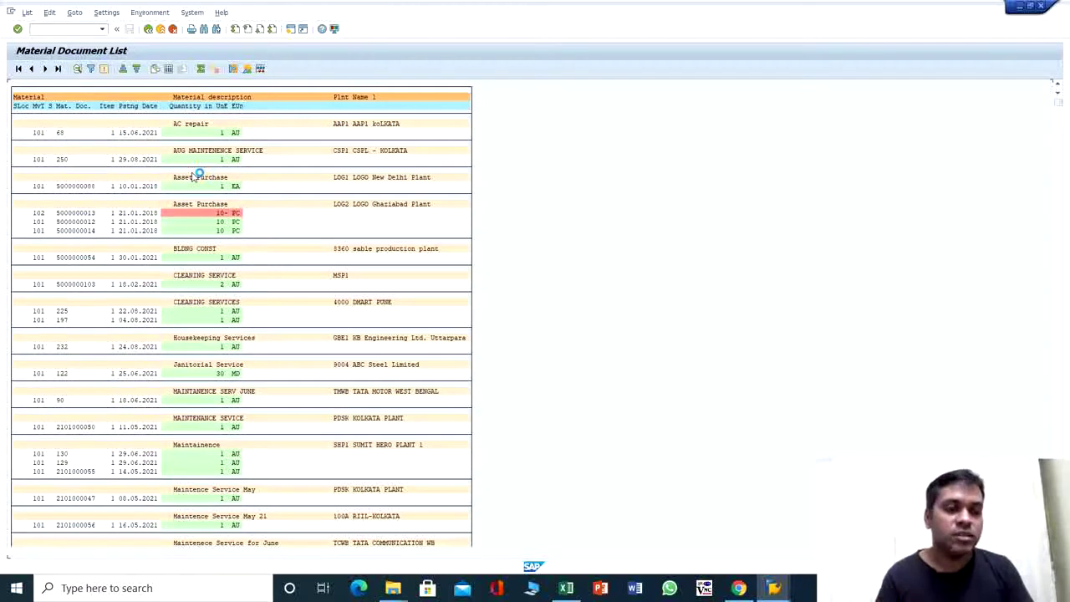
{"action": "left_click", "coordinate": [148, 30]}
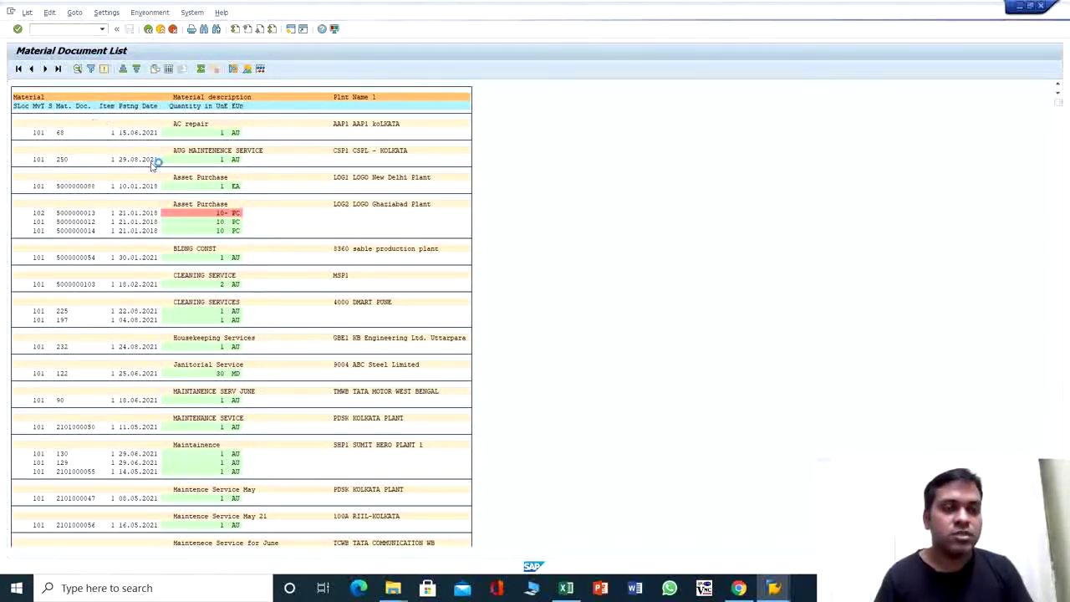